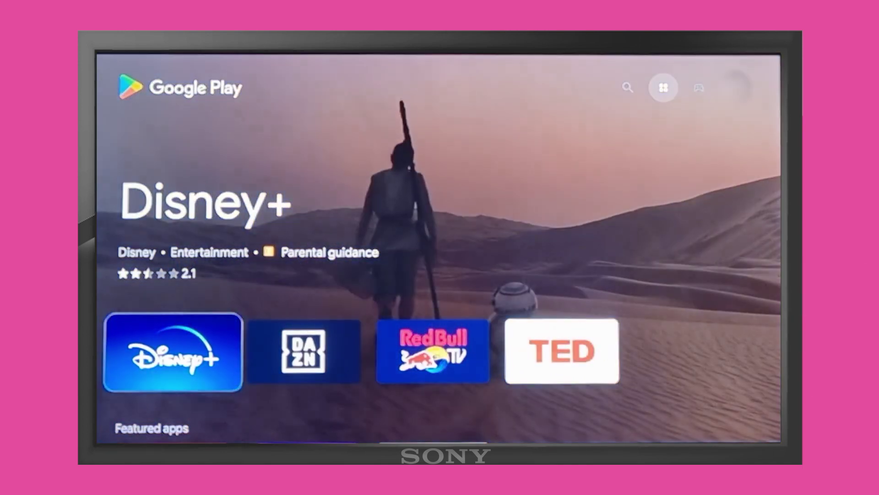
# - Search Google Play for 'expressvpn' from the Search tab
pyautogui.press('Up')
pyautogui.press('Left')
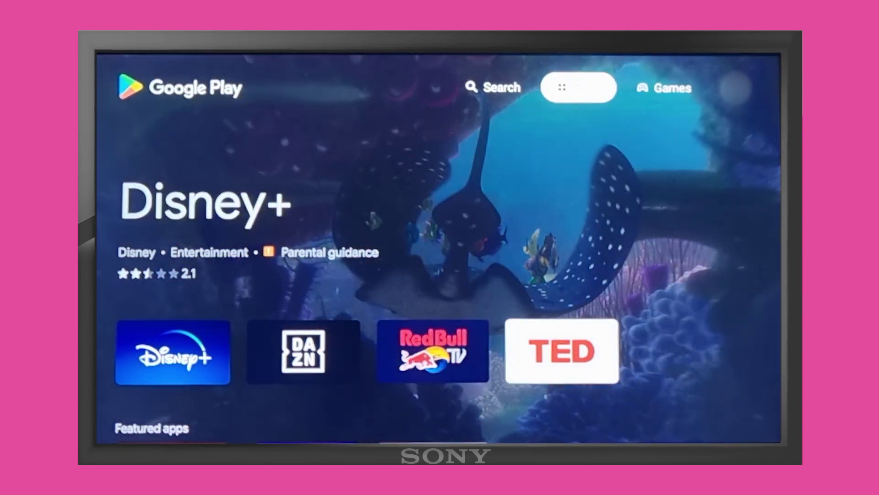
pyautogui.press('Down')
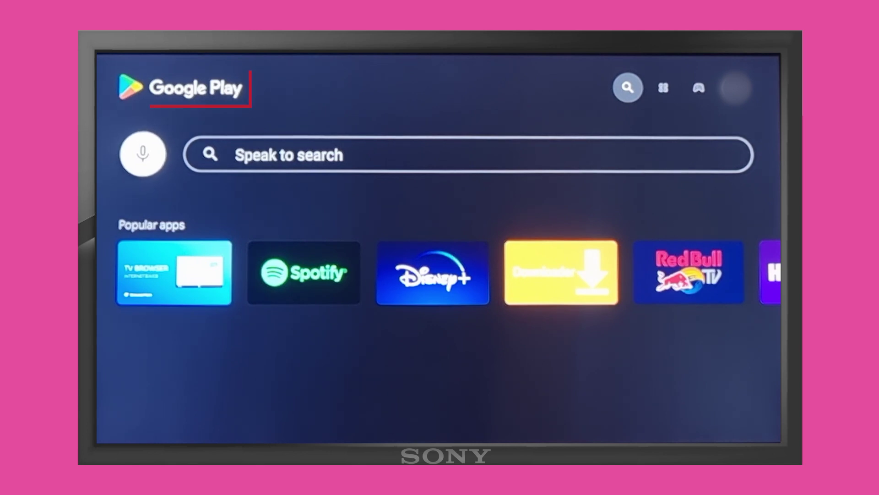
pyautogui.write('expressvpn')
pyautogui.press('Return')
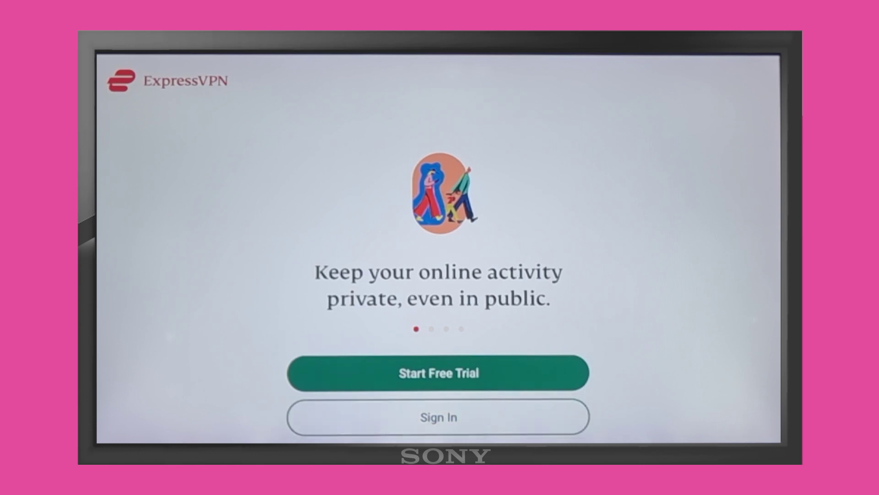
# - Sign in, approve the VPN setup and connection request, decline usage reports, then open Smart Location
pyautogui.press('Return')
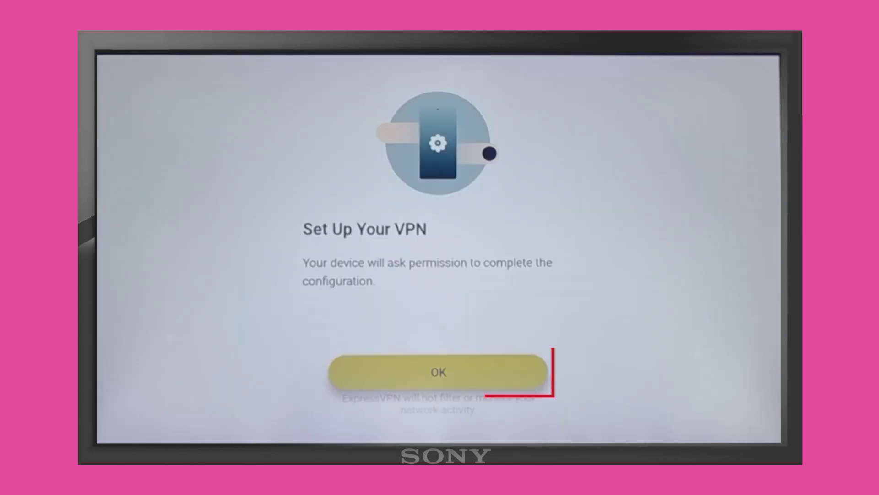
pyautogui.press('Return')
pyautogui.press('Return')
pyautogui.press('Down')
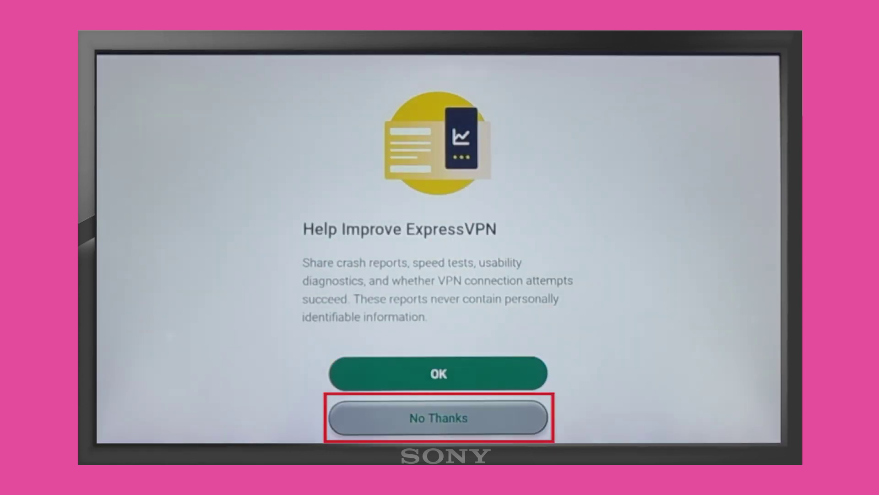
pyautogui.press('Return')
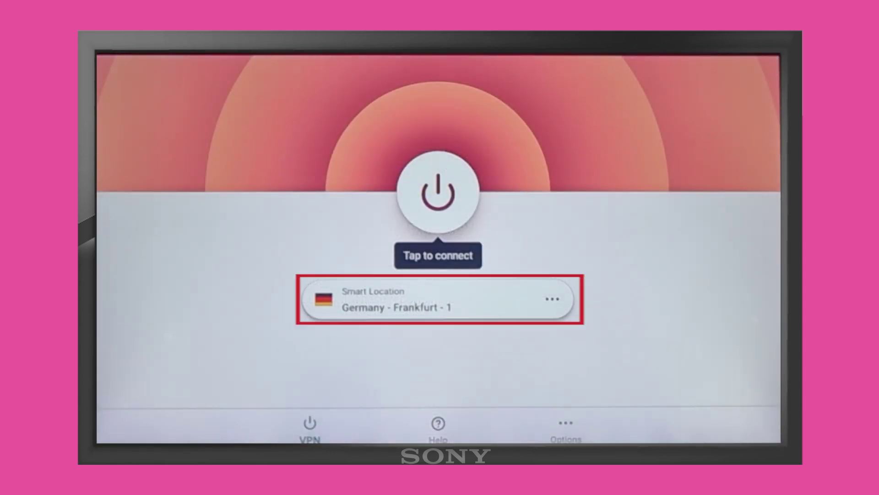
pyautogui.press('Return')
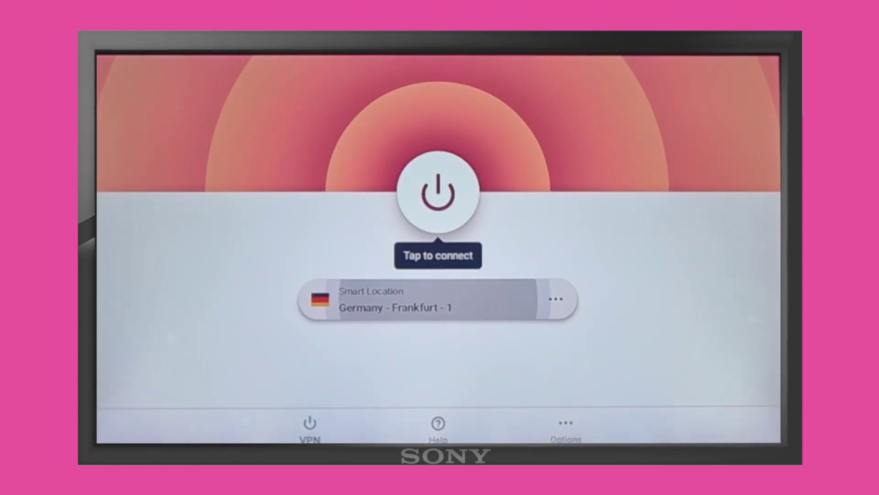
pyautogui.press('Return')
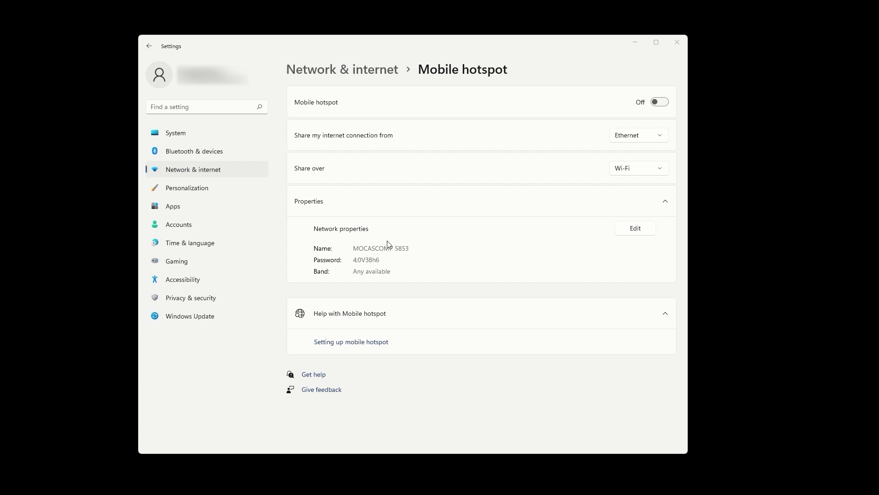
# - Turn the mobile hotspot on and select its network name for editing
pyautogui.click(659, 102)
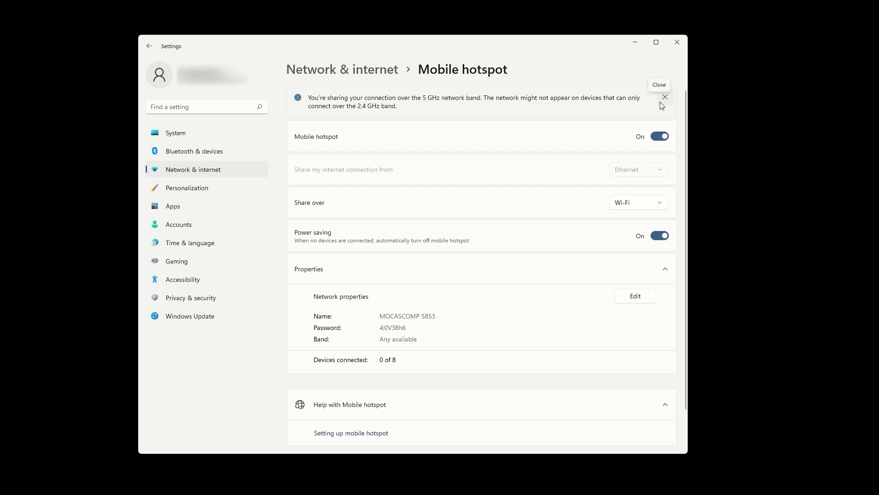
pyautogui.click(644, 300)
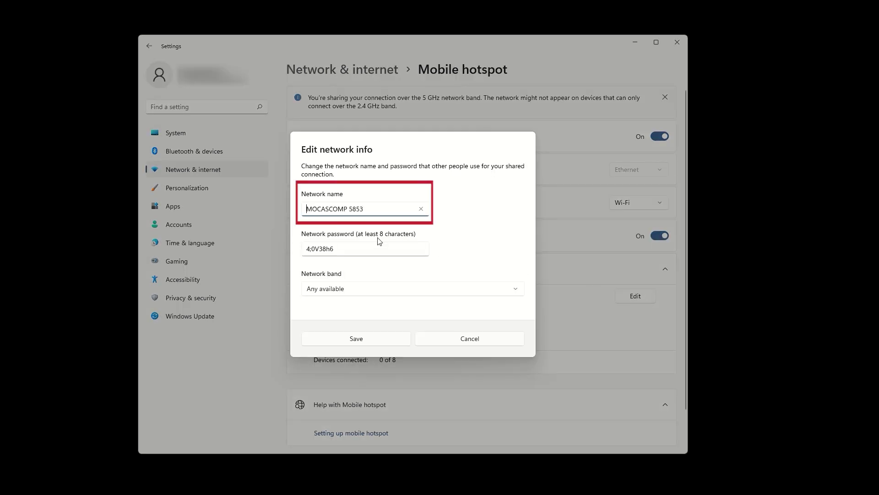
pyautogui.moveTo(367, 207); pyautogui.dragTo(241, 198)
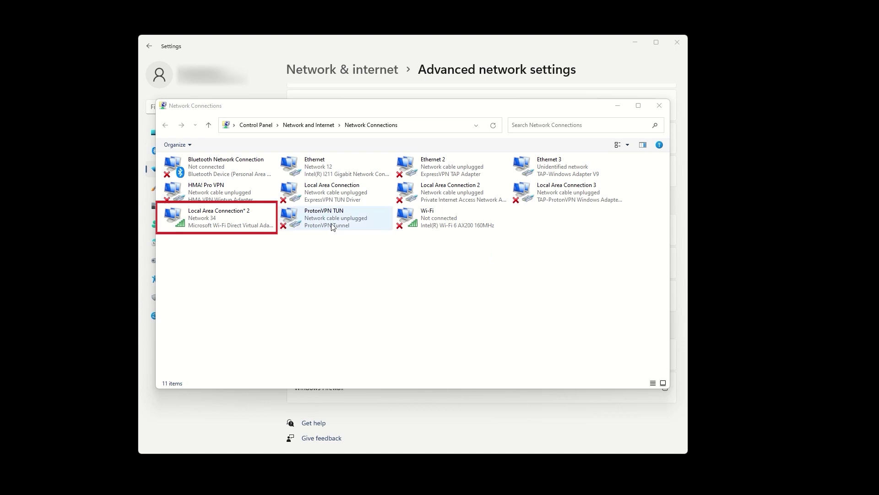
# - Enable internet sharing on Ethernet 2's Sharing properties, choosing Local Area Connection* 2 as the home network
pyautogui.click(244, 215)
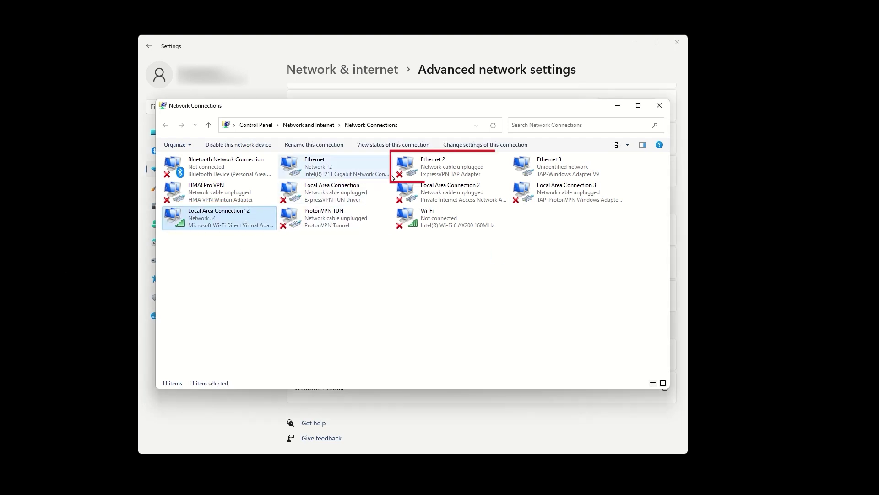
pyautogui.click(455, 167)
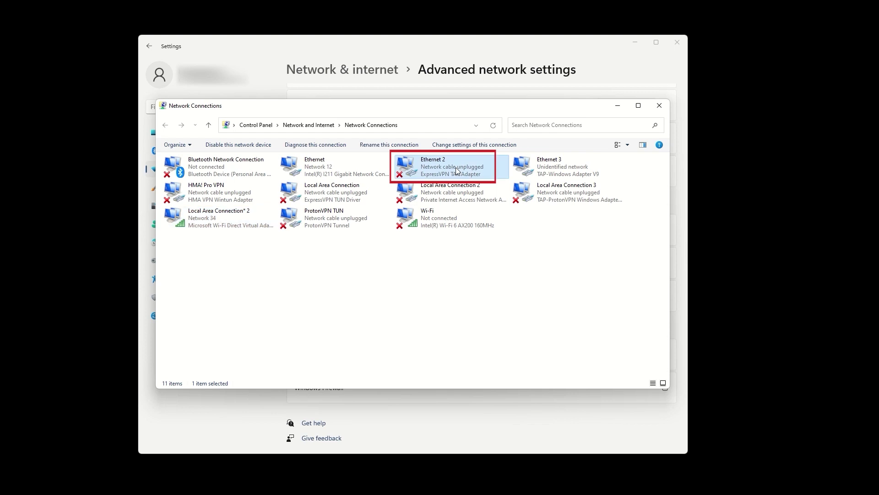
pyautogui.rightClick(455, 167)
pyautogui.click(479, 255)
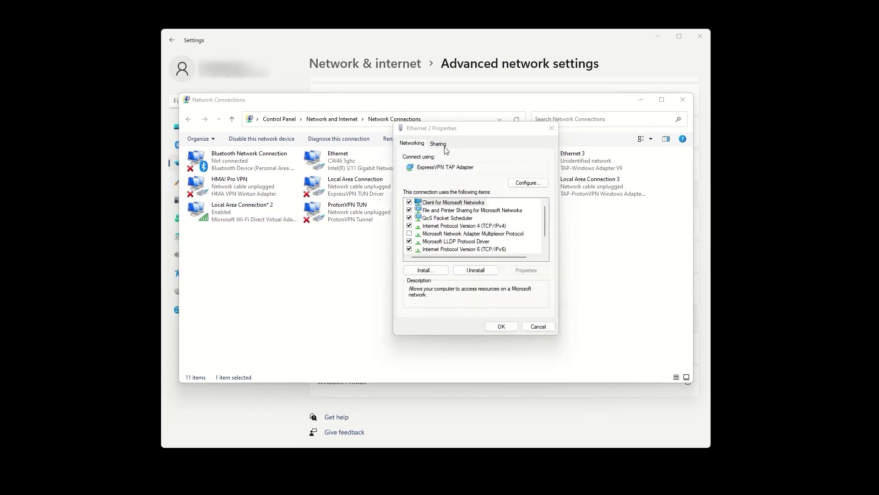
pyautogui.click(439, 144)
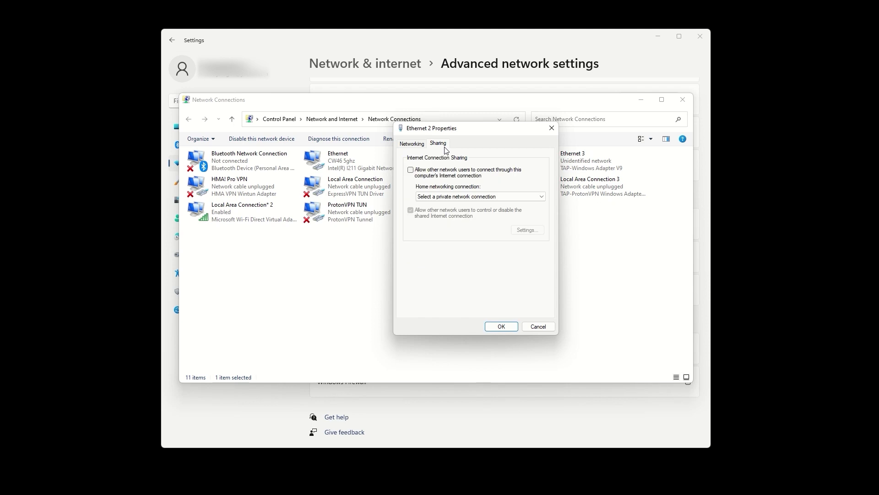
pyautogui.click(411, 171)
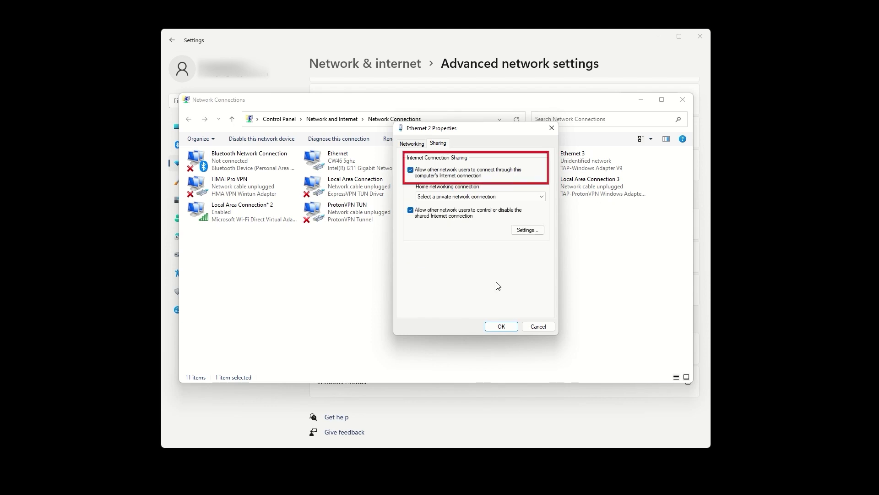
pyautogui.click(486, 197)
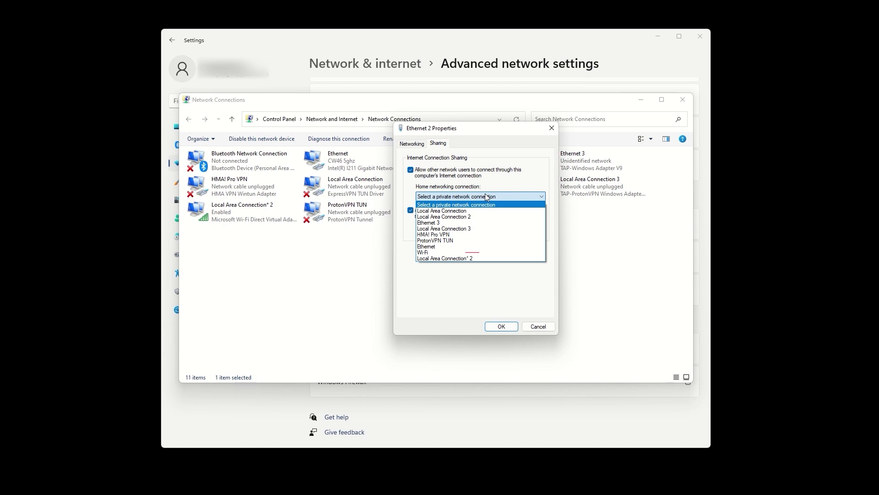
pyautogui.click(469, 259)
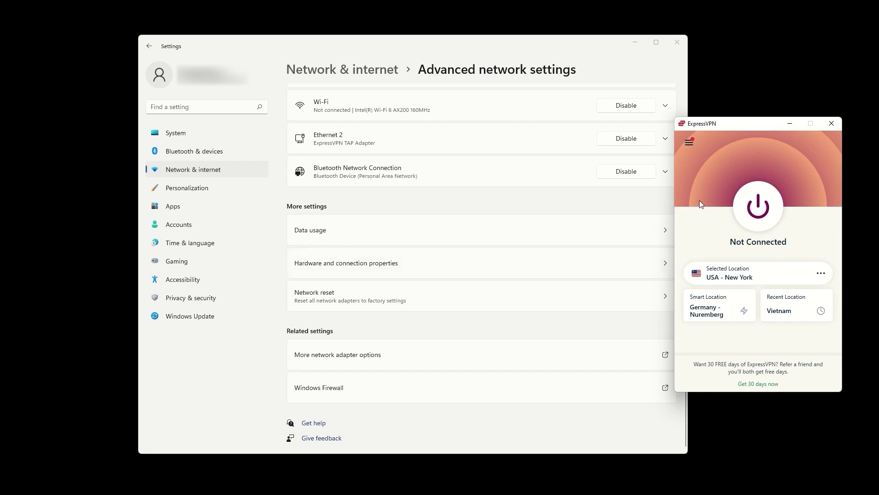
# - Change the ExpressVPN protocol to OpenVPN - UDP, confirm, and connect to USA - New York
pyautogui.click(689, 144)
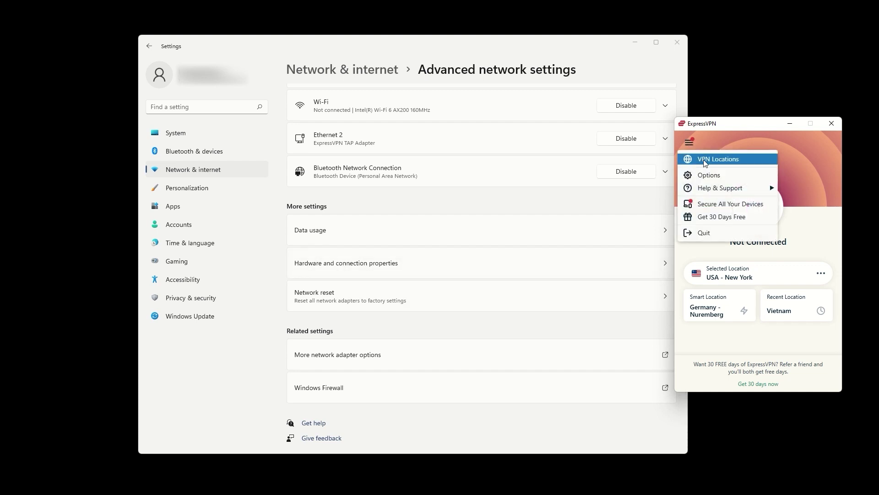
pyautogui.click(709, 175)
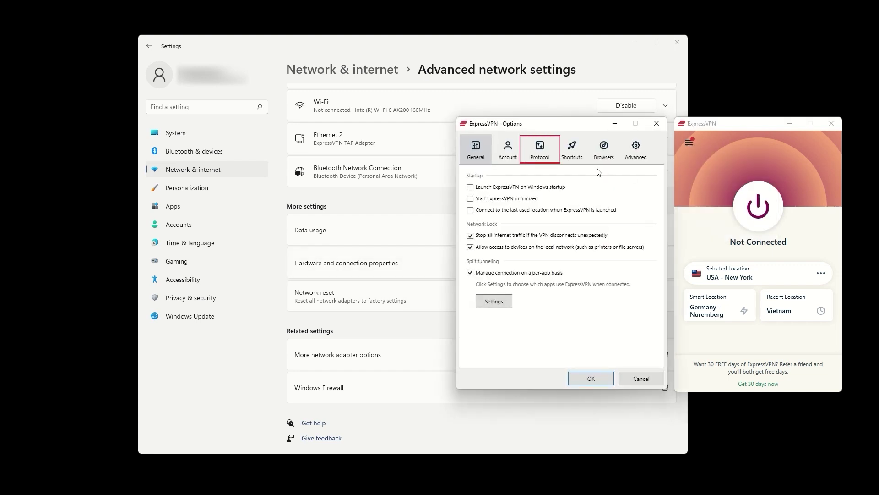
pyautogui.click(546, 154)
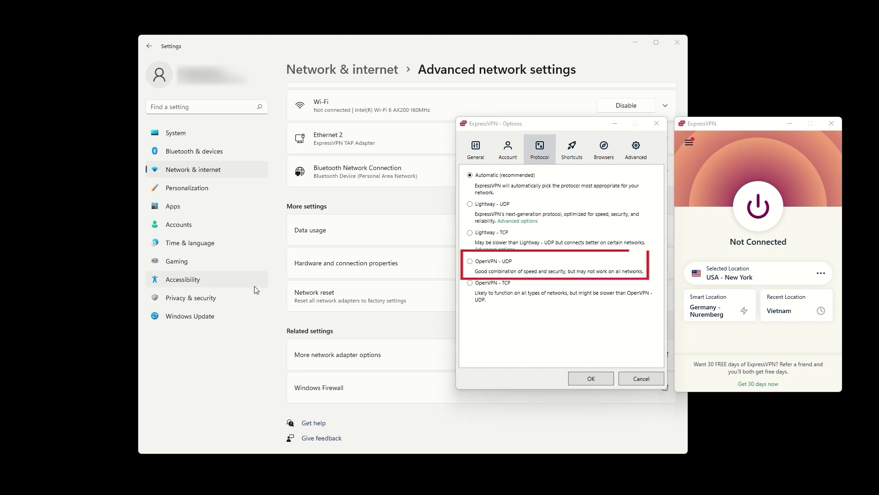
pyautogui.click(472, 263)
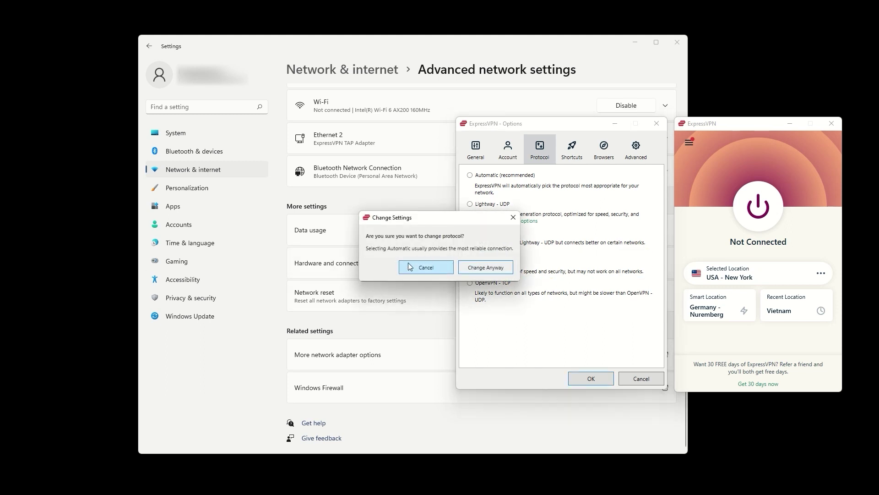
pyautogui.click(485, 267)
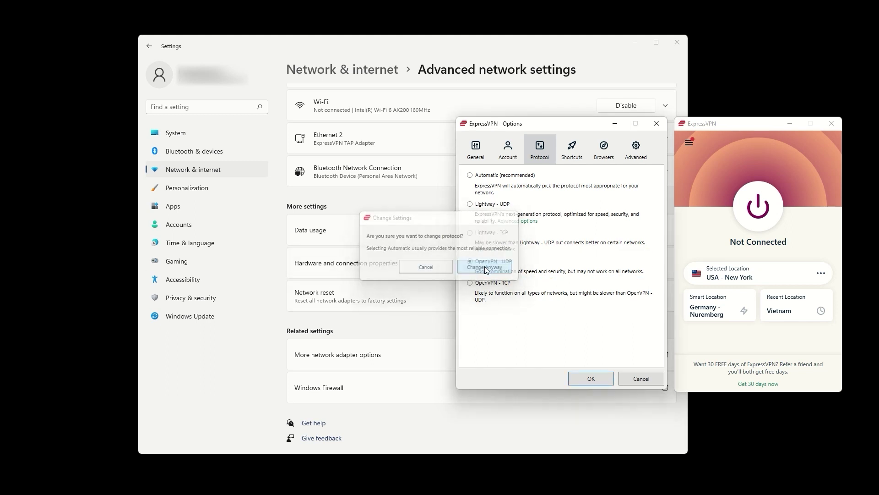
pyautogui.press('Return')
pyautogui.click(759, 208)
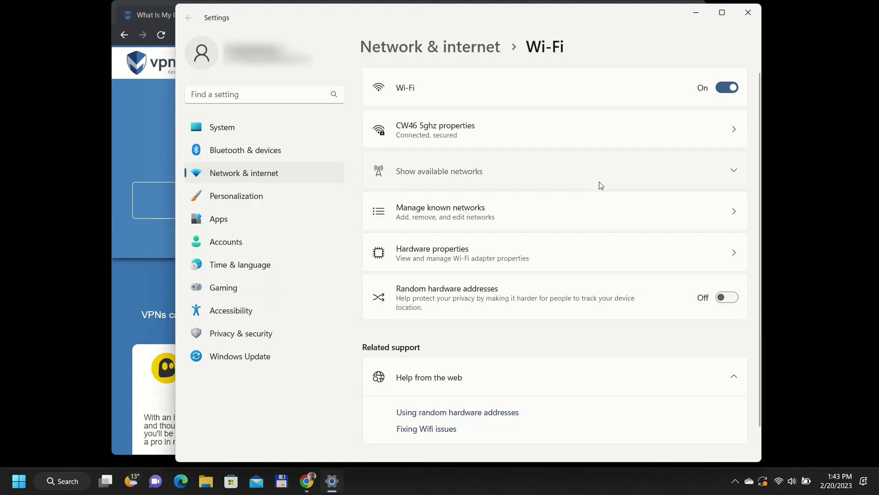
# - Join the ExpressVPN Wi-Fi network from Wi-Fi settings and return to the IP check page
pyautogui.click(599, 181)
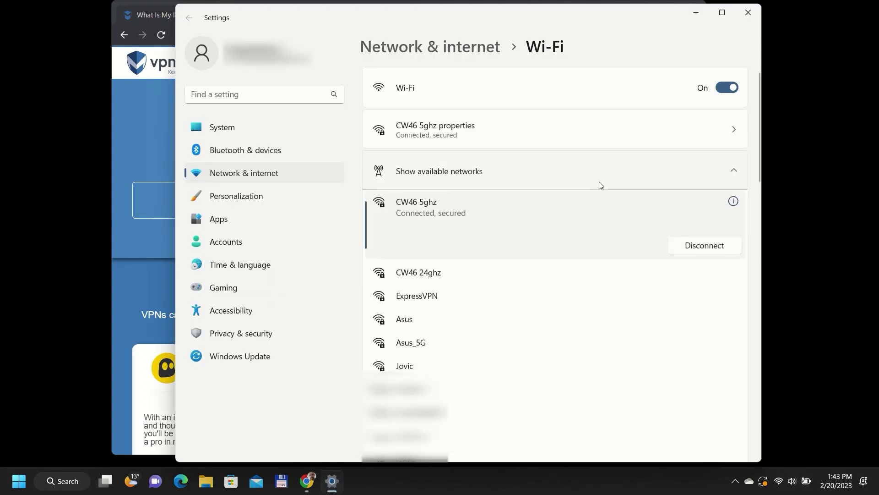
pyautogui.click(545, 296)
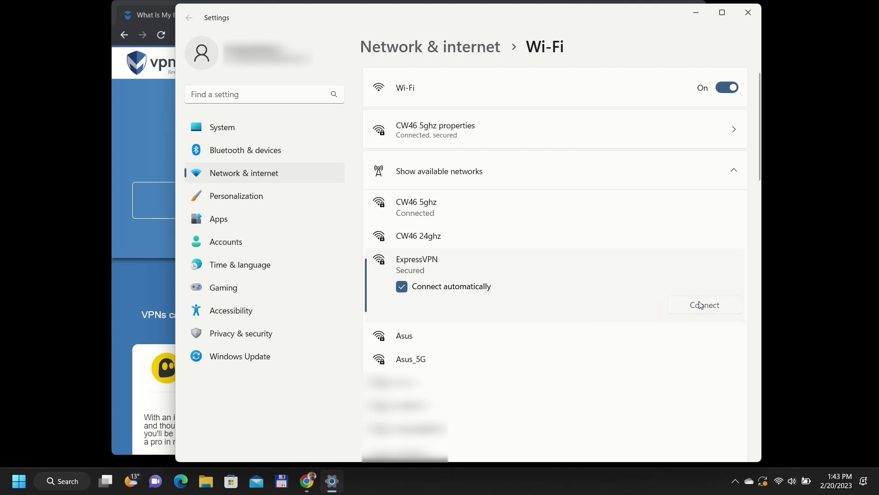
pyautogui.click(700, 305)
pyautogui.click(141, 147)
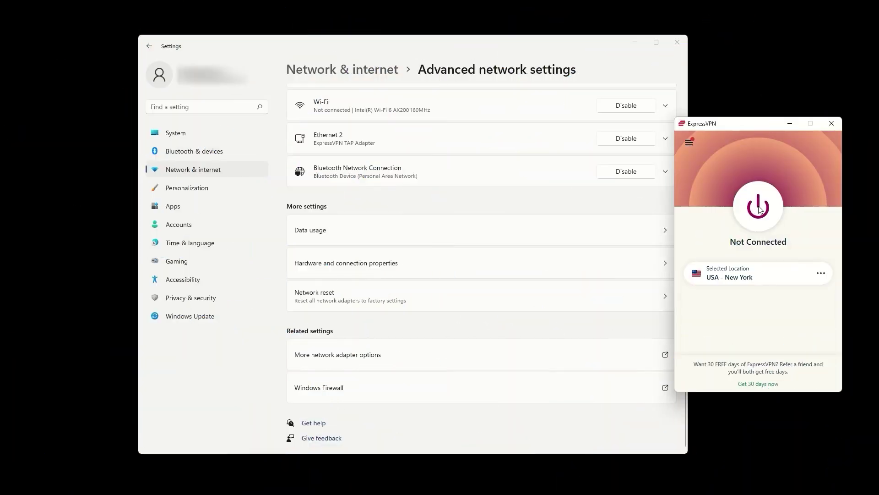
# - Start the ExpressVPN connection to USA - New York with the power button
pyautogui.click(759, 209)
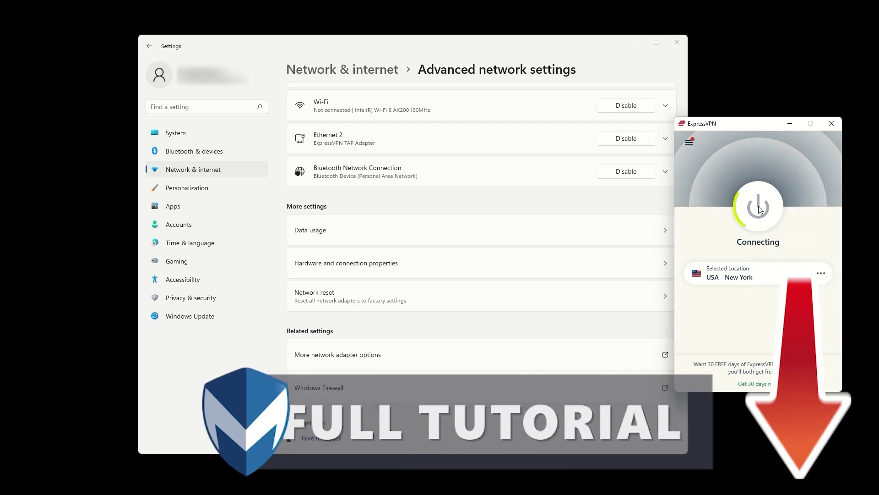